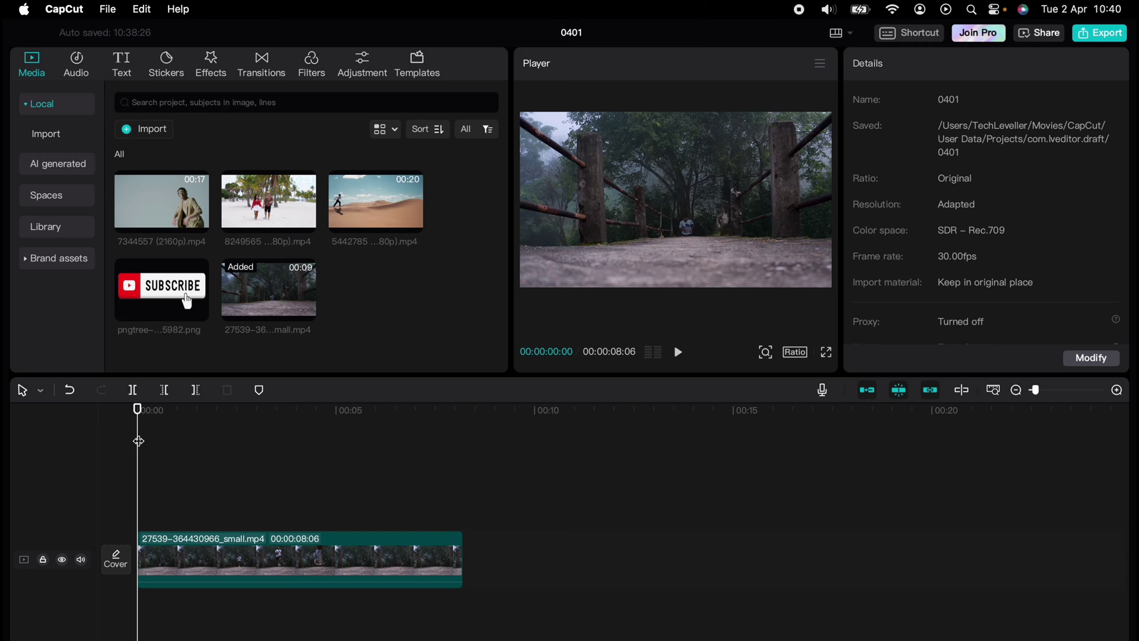
Scrub the playhead to about 00:00:03:05, where the runner steps onto the bridge
mouse_move(137, 440)
left_mouse_down()
mouse_move(176, 478)
mouse_move(262, 476)
left_mouse_up()
Split the forest clip at the playhead and select the left 3.2-second piece
left_click(264, 554)
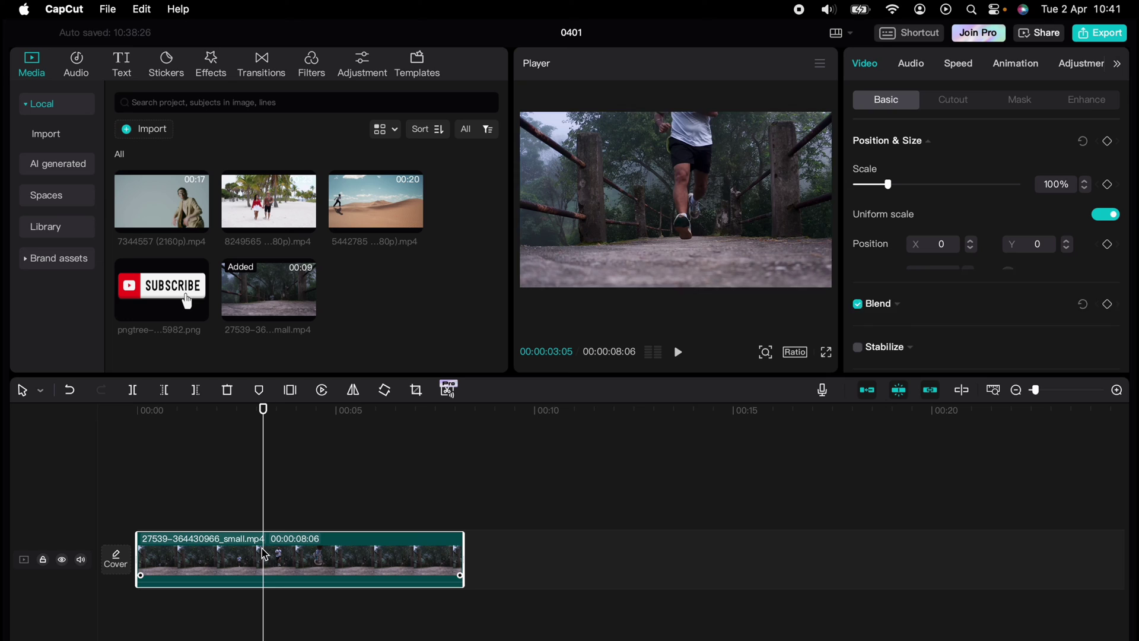
left_click(134, 392)
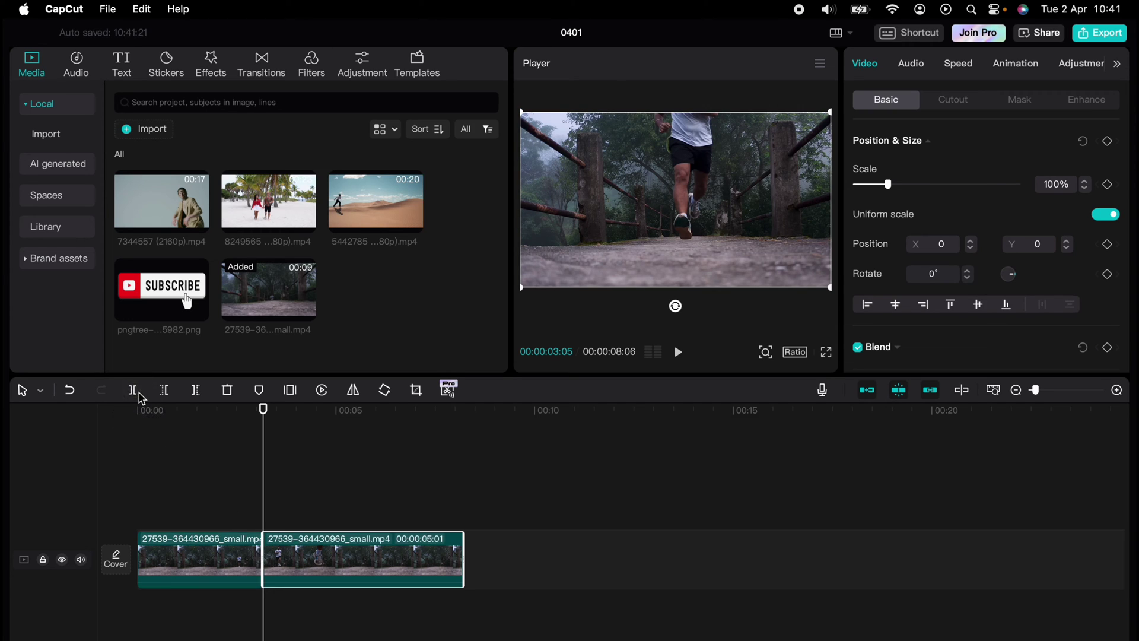
left_click(198, 552)
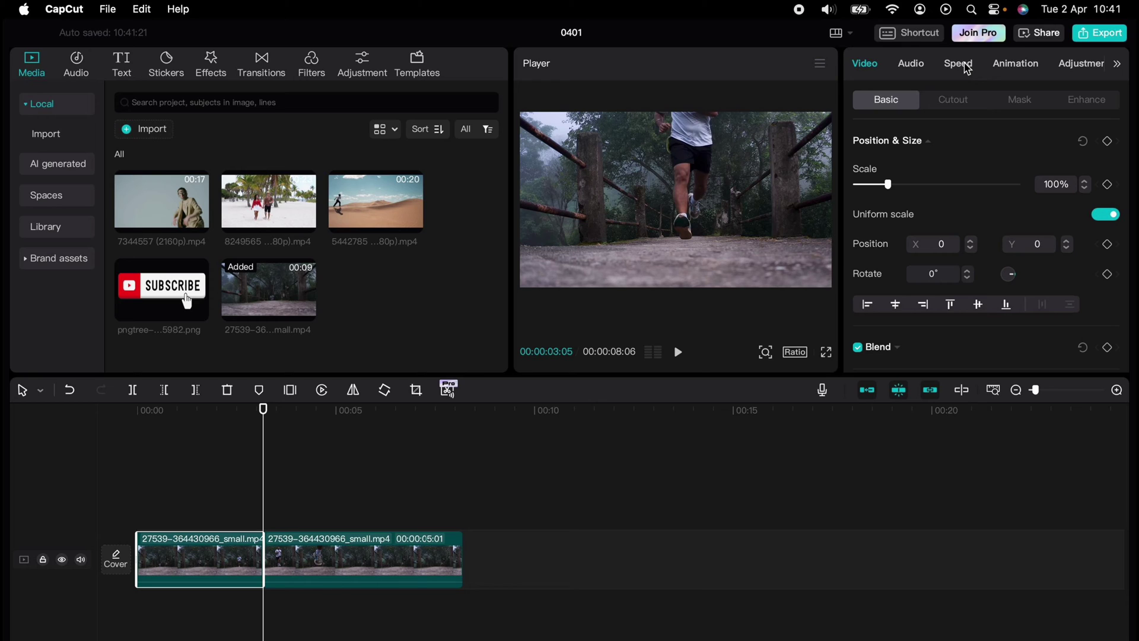
Set the first piece's Normal speed to 2.0x, shortening it to 1.6 seconds
left_click(959, 64)
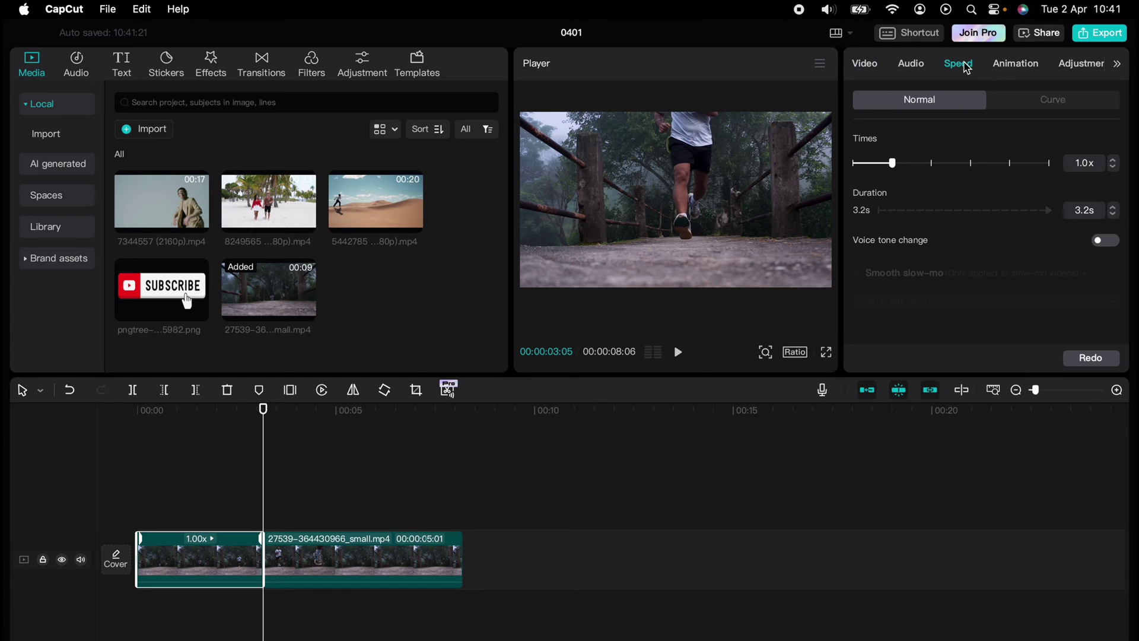
mouse_move(893, 164)
left_mouse_down()
mouse_move(958, 164)
mouse_move(874, 169)
left_mouse_up()
mouse_move(874, 171)
left_mouse_down()
mouse_move(888, 171)
mouse_move(875, 171)
left_mouse_up()
left_click_drag(874, 169, 930, 163)
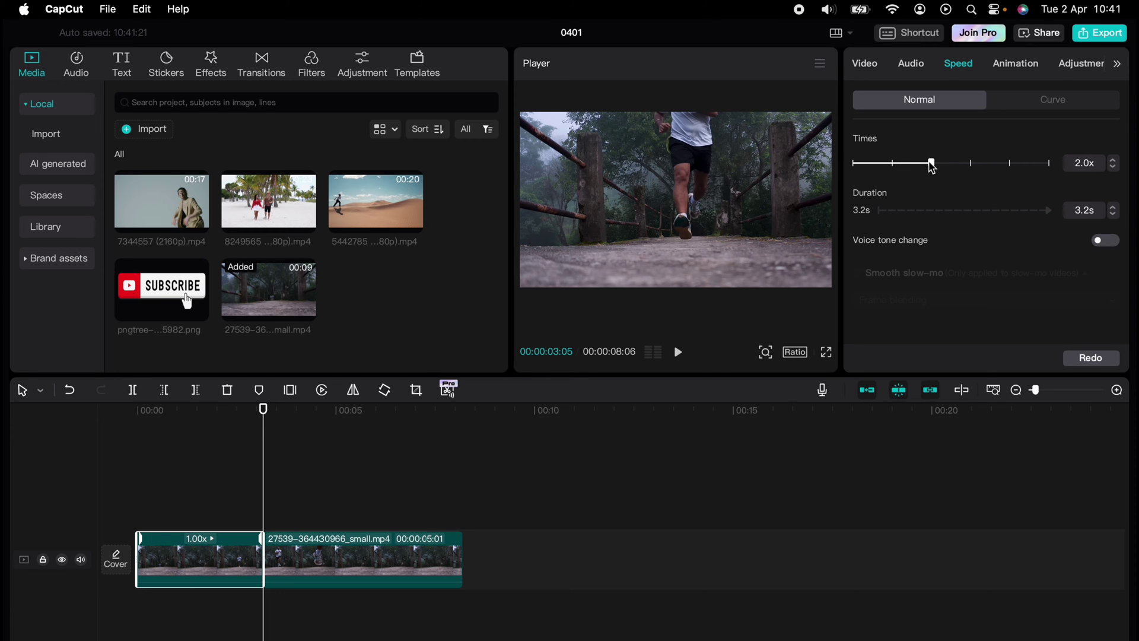
Rewind to the timeline start and preview the 2x first piece
left_click(180, 480)
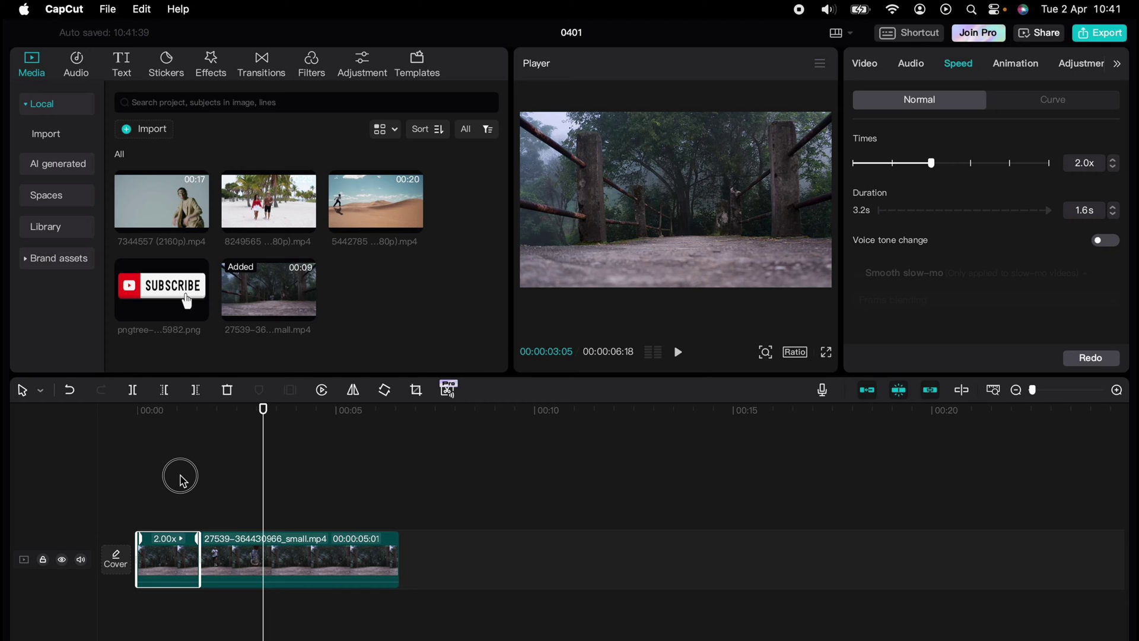
left_click(180, 480)
left_click(133, 481)
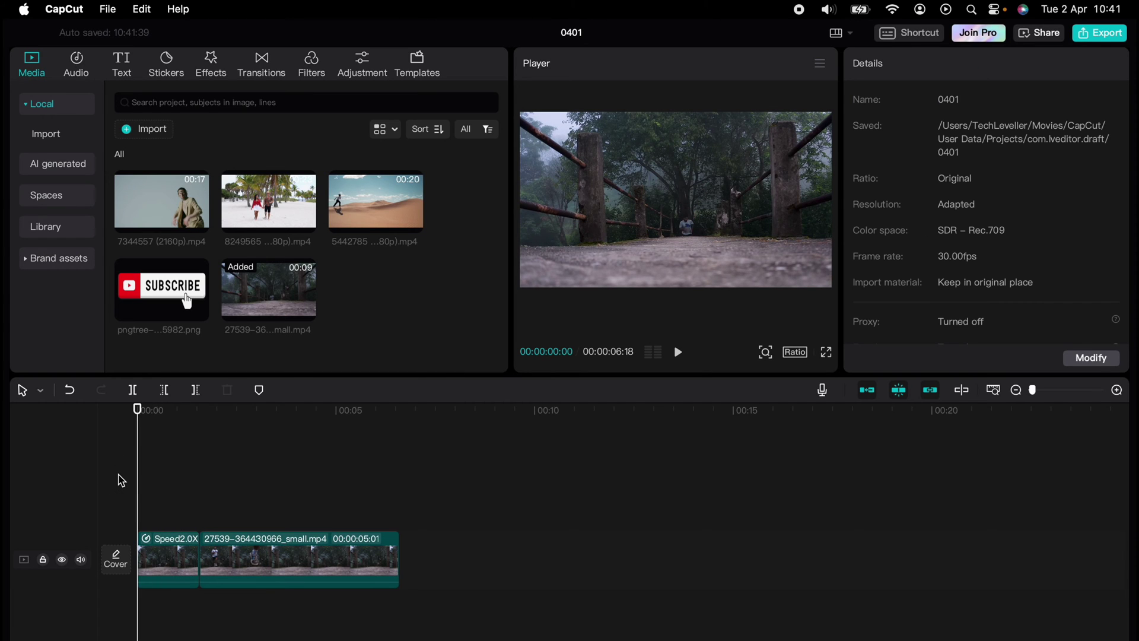
key("space")
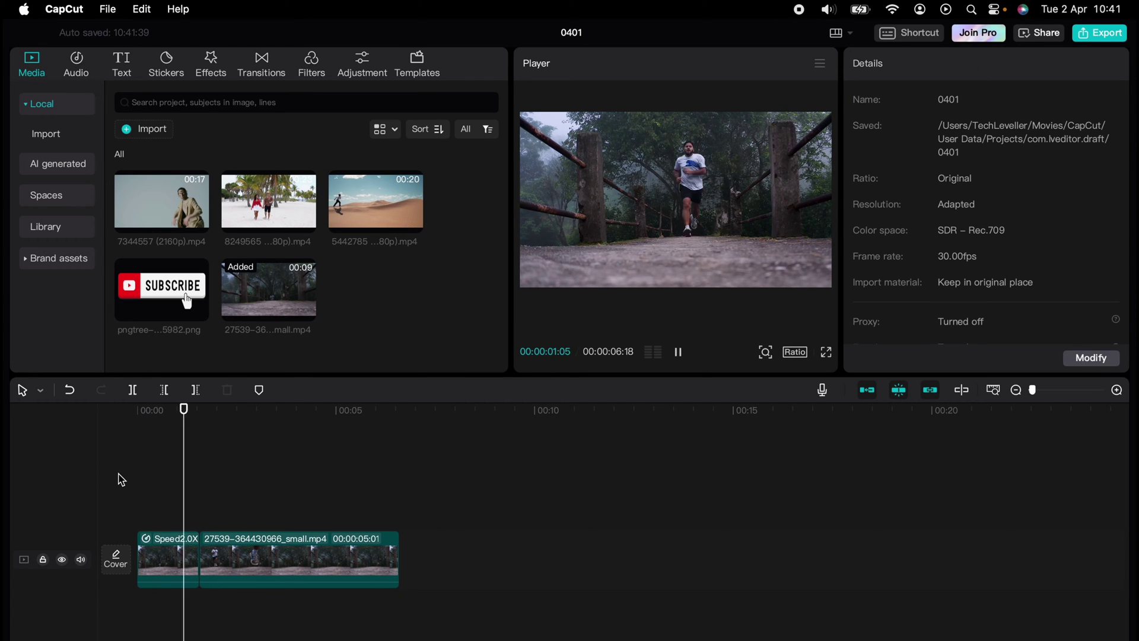
key("space")
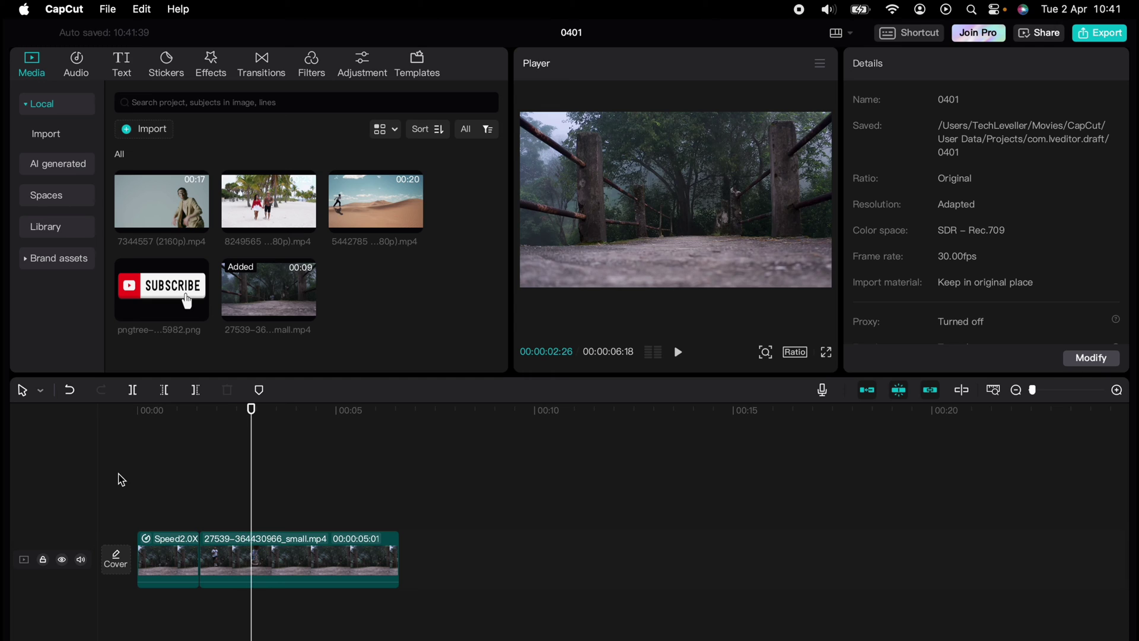
Change the first piece's speed to 5.0x and preview it from the start
left_click(164, 555)
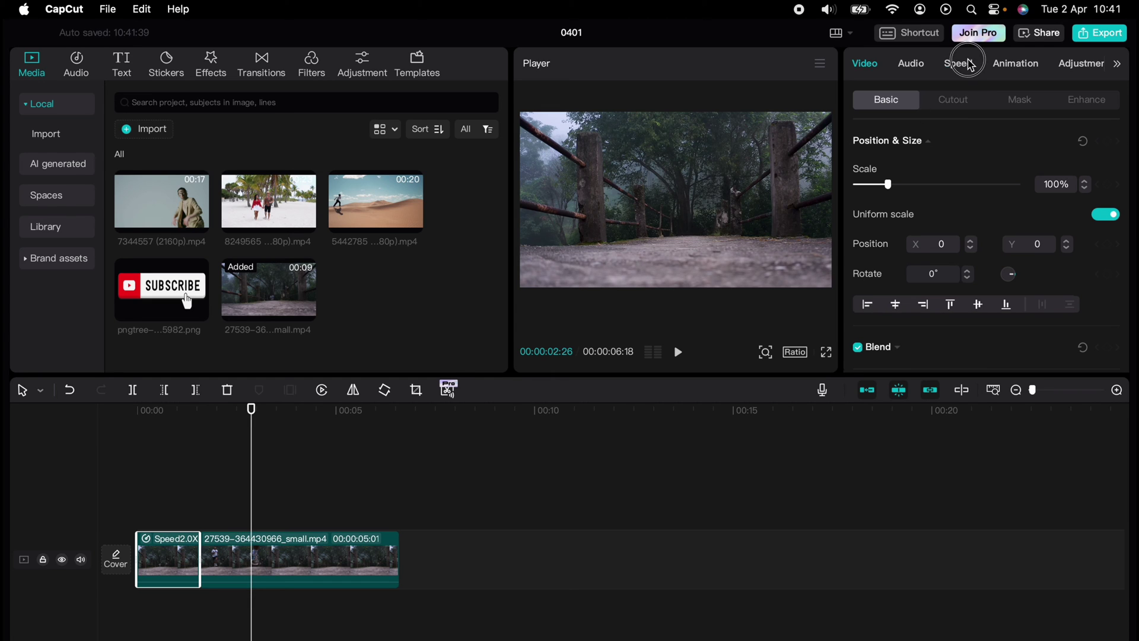
left_click(958, 64)
left_click(971, 162)
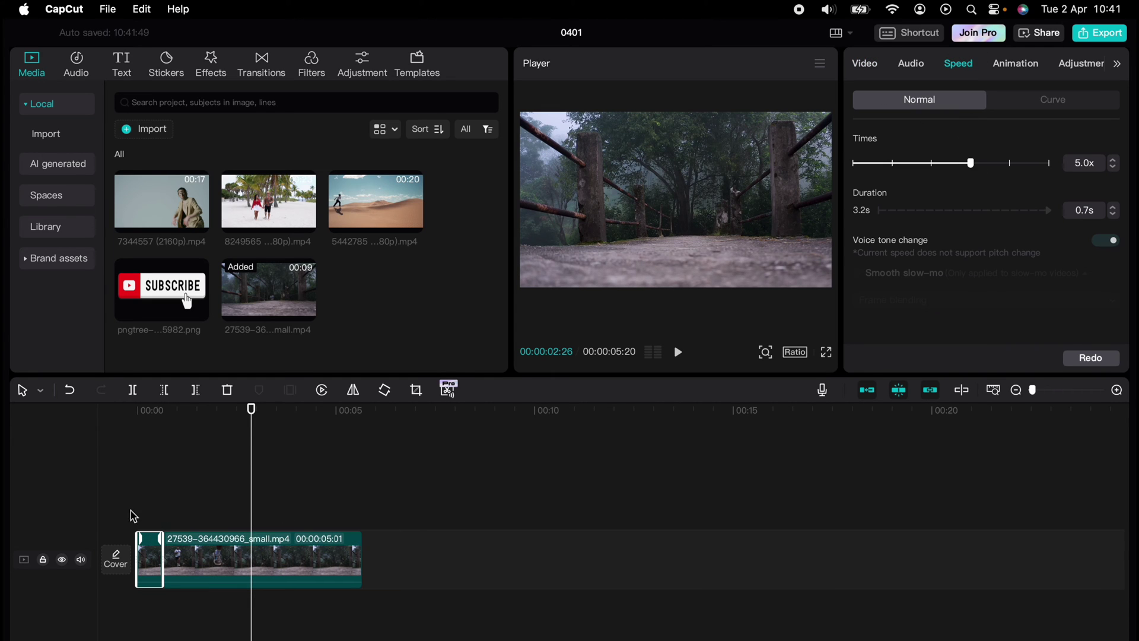
left_click(145, 501)
key("space")
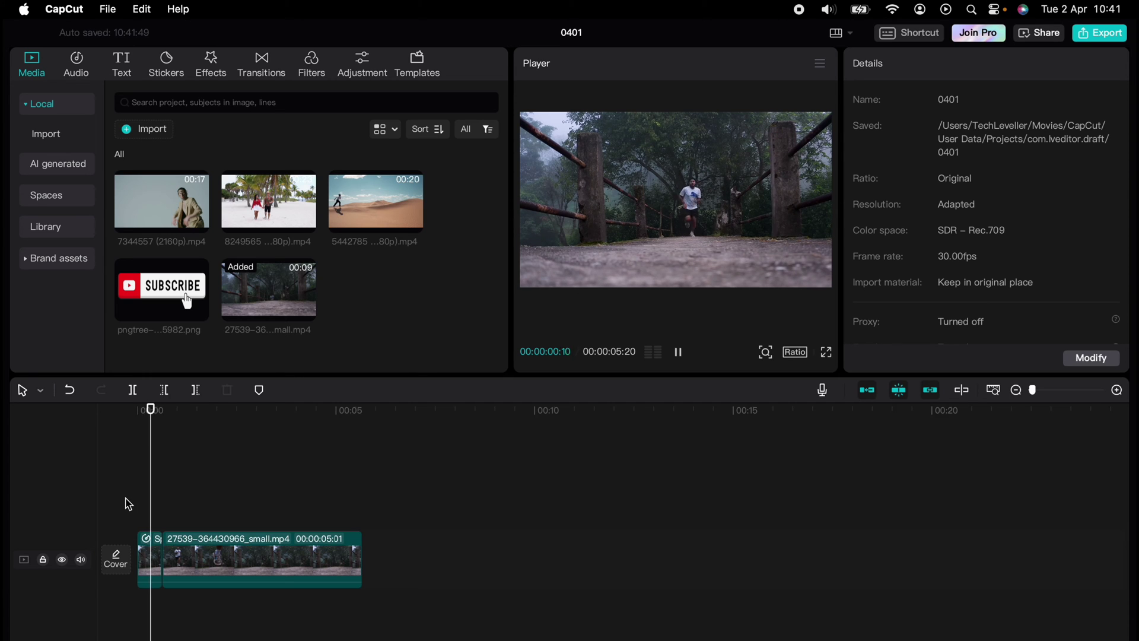
key("space")
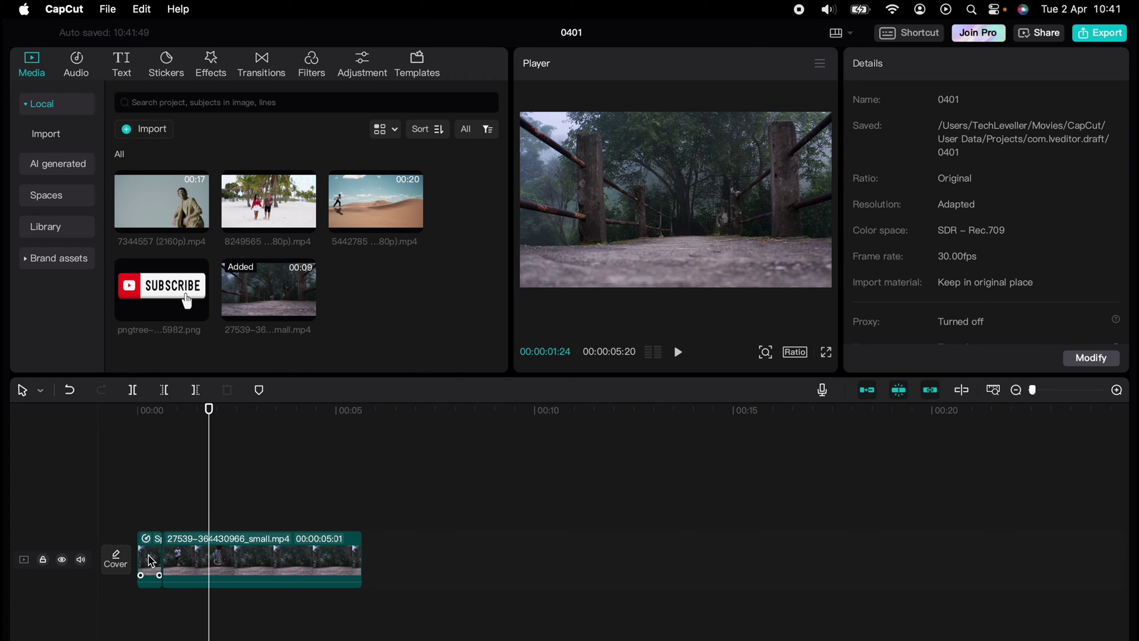
Lower the first piece's speed to 1.8x, preview it, then marquee-select both clips
left_click(149, 558)
left_click(959, 62)
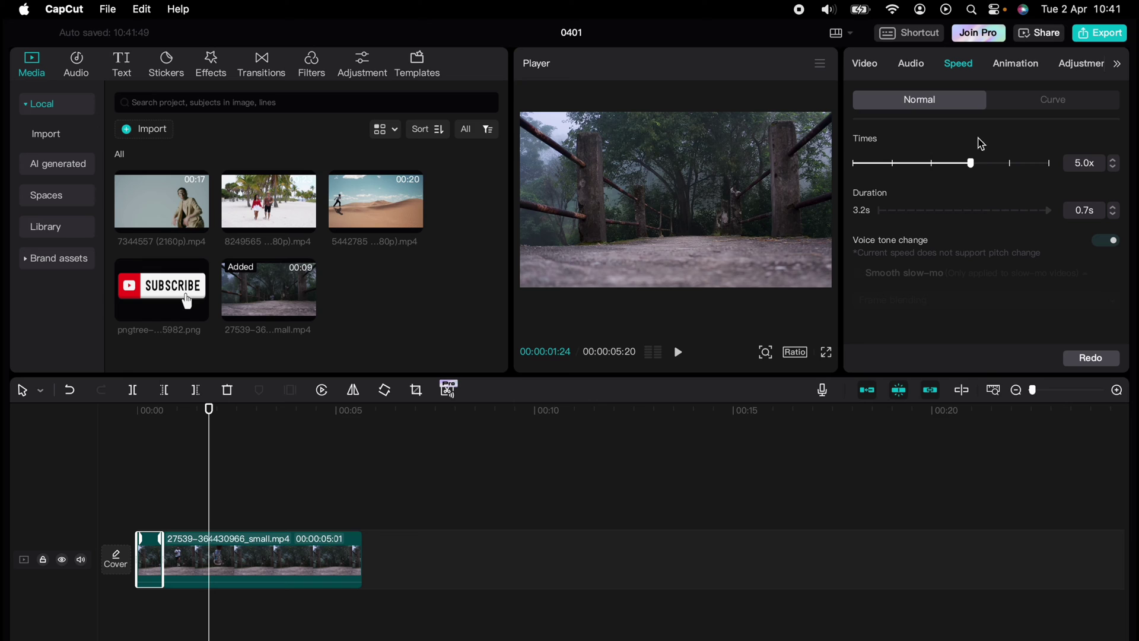
mouse_move(970, 164)
left_mouse_down()
mouse_move(915, 170)
mouse_move(924, 171)
left_mouse_up()
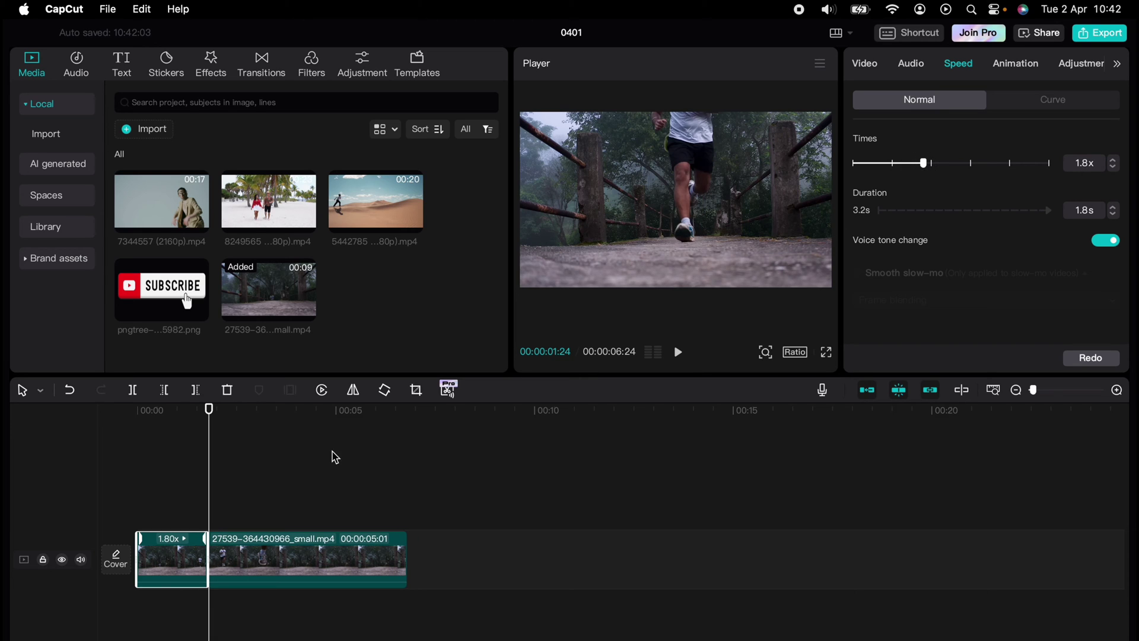
left_click(155, 500)
key("space")
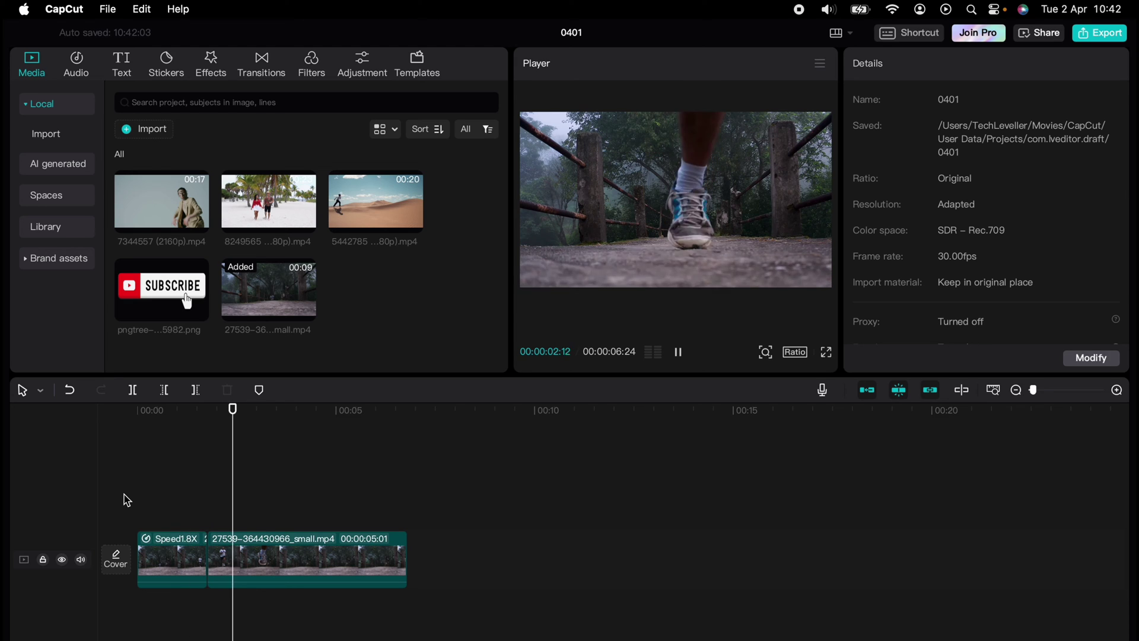
key("space")
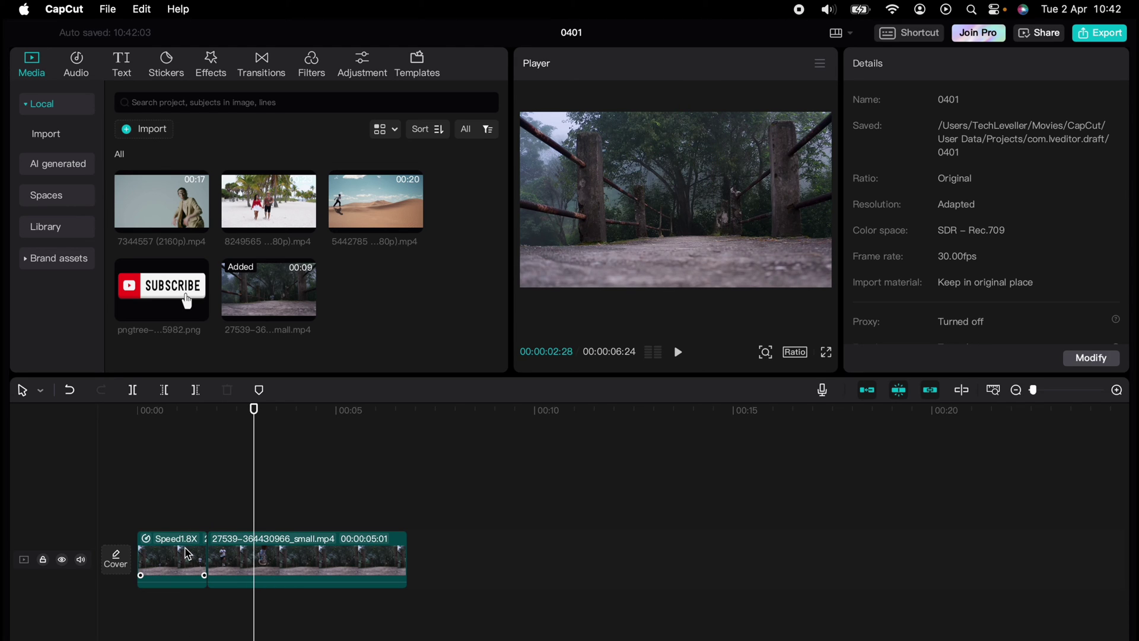
left_click_drag(364, 446, 196, 585)
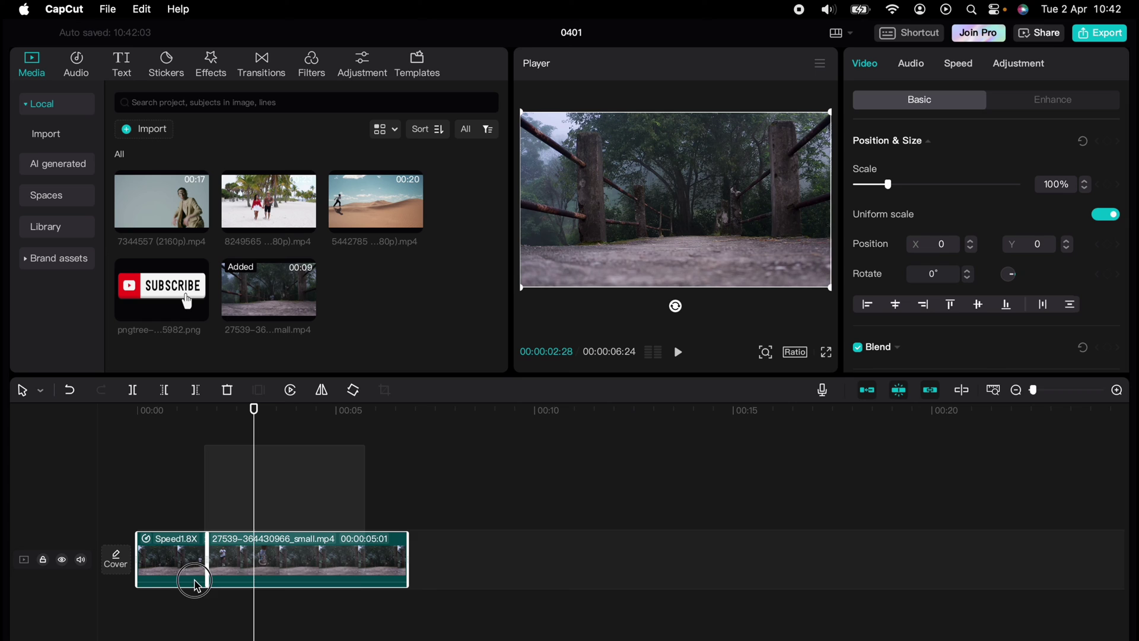
Replace the deleted clips with a fresh forest clip and show its speed Curve presets
key("Delete")
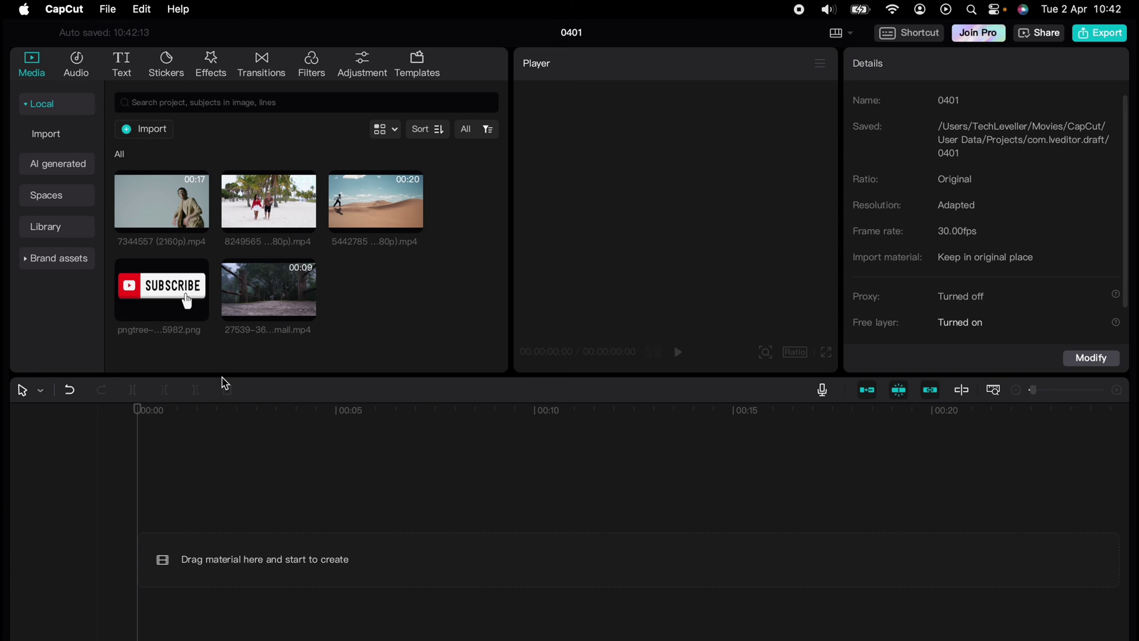
mouse_move(268, 293)
left_mouse_down()
mouse_move(215, 513)
mouse_move(187, 507)
left_mouse_up()
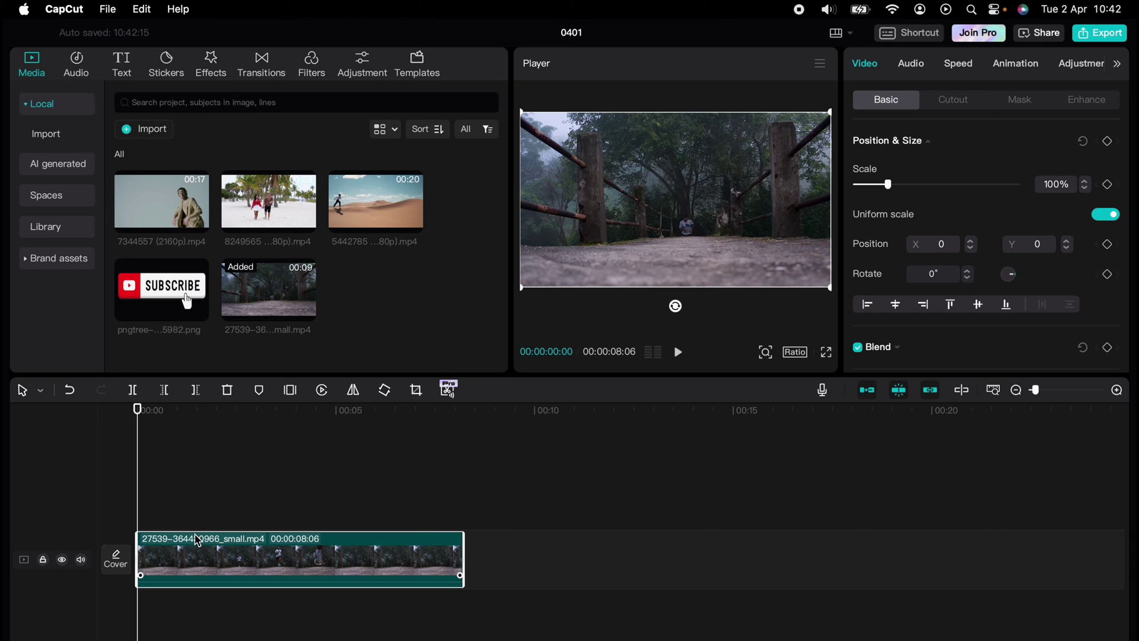
left_click(958, 64)
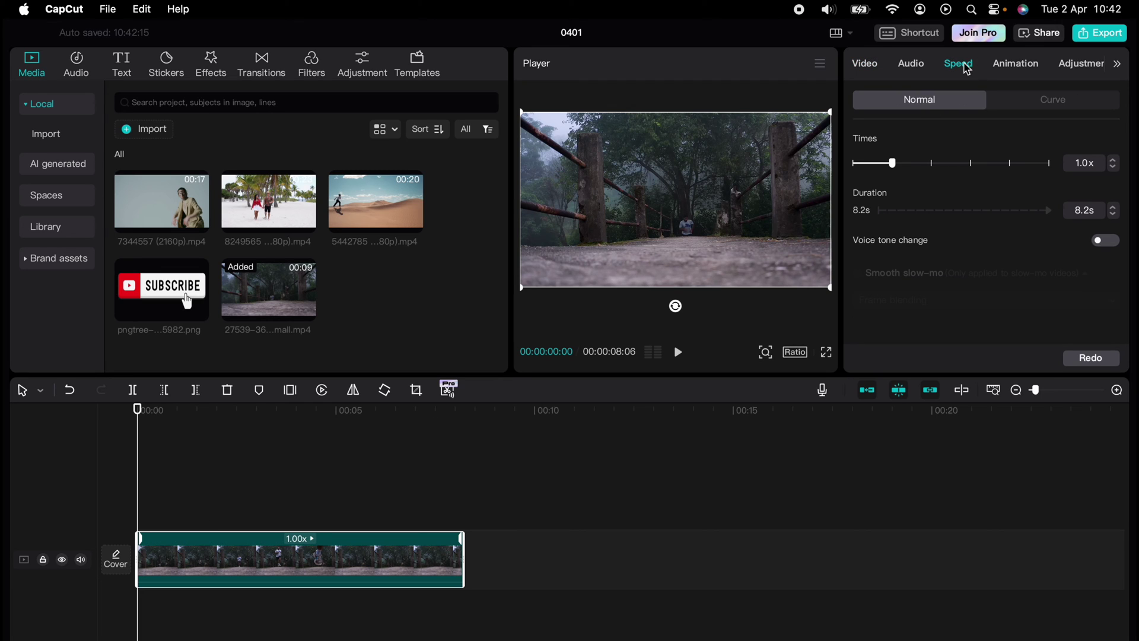
left_click(1030, 107)
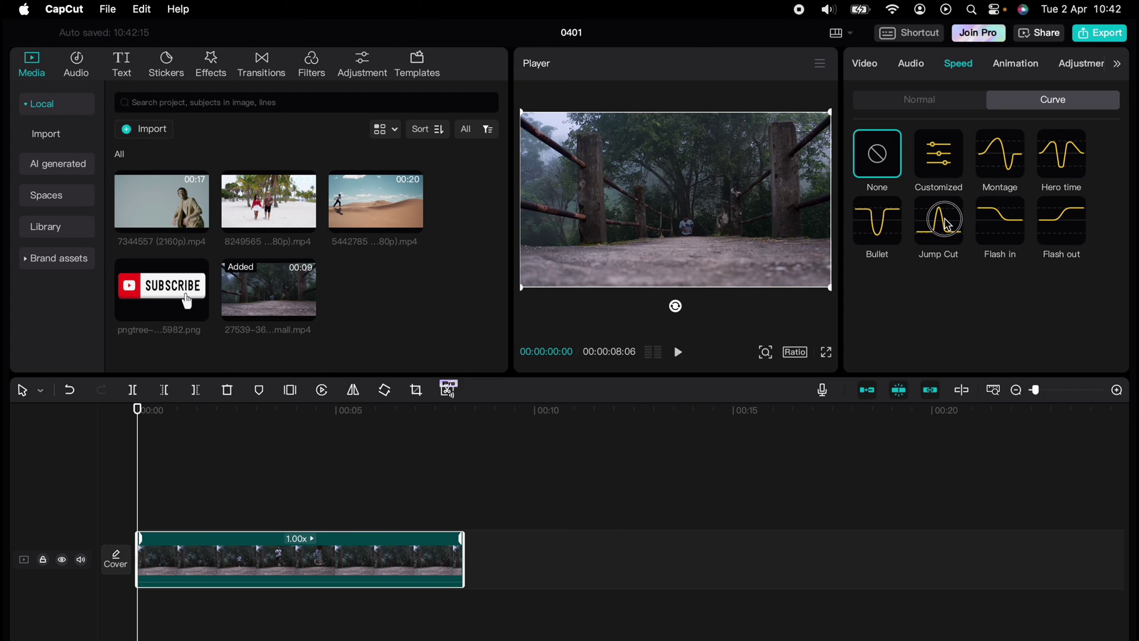
Apply the Jump Cut curve, stretching the clip to about 12 seconds, and preview it
left_click(945, 223)
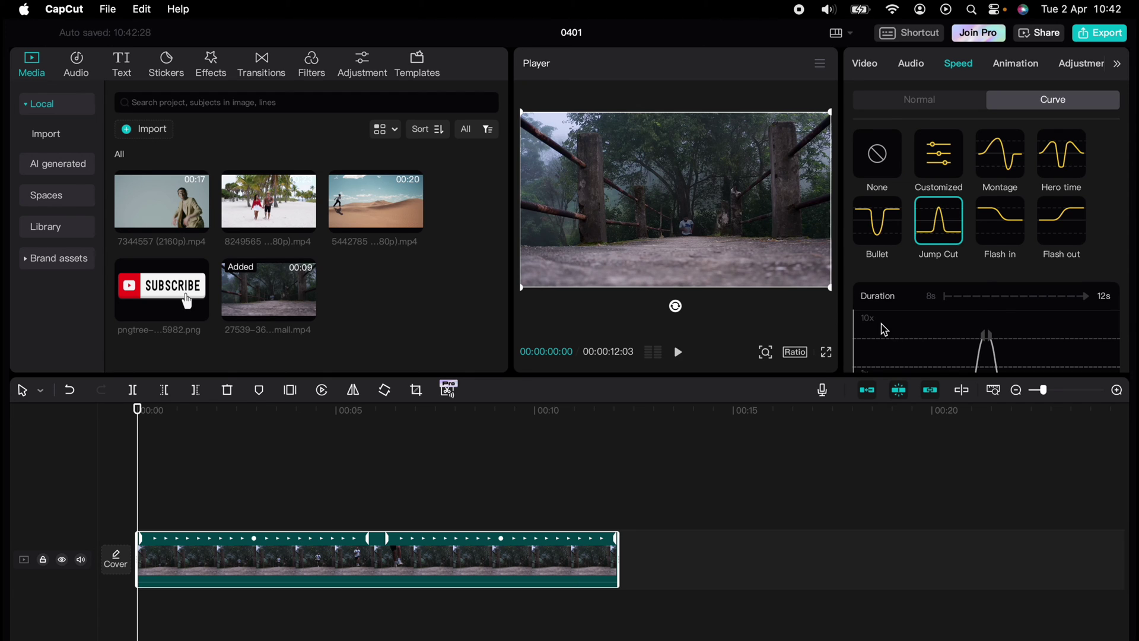
scroll(884, 330, "down", 1)
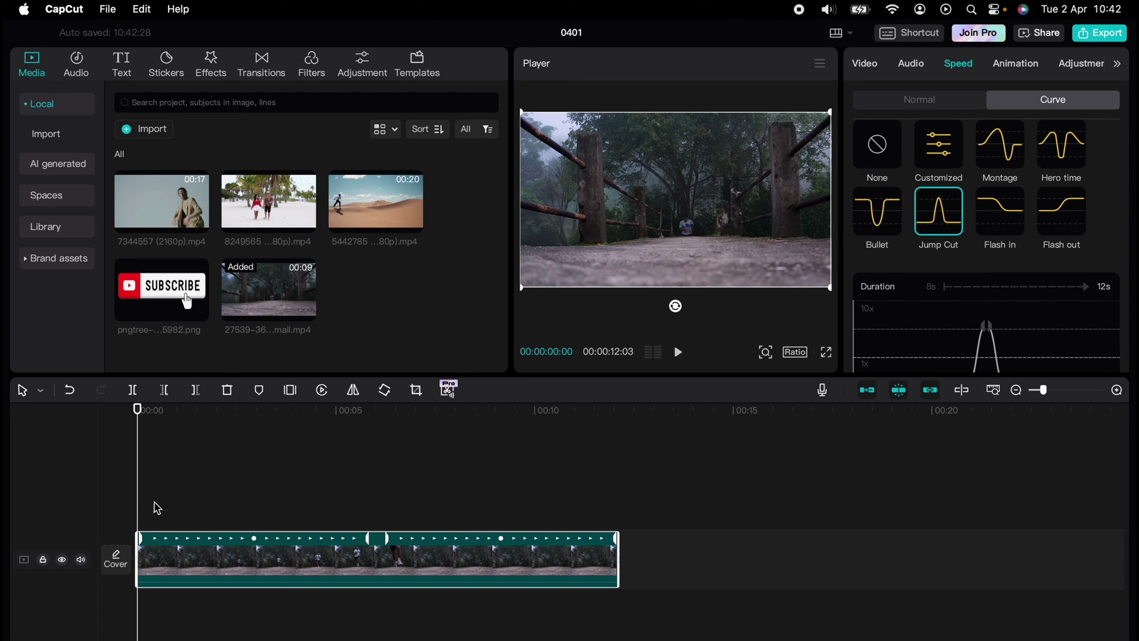
key("space")
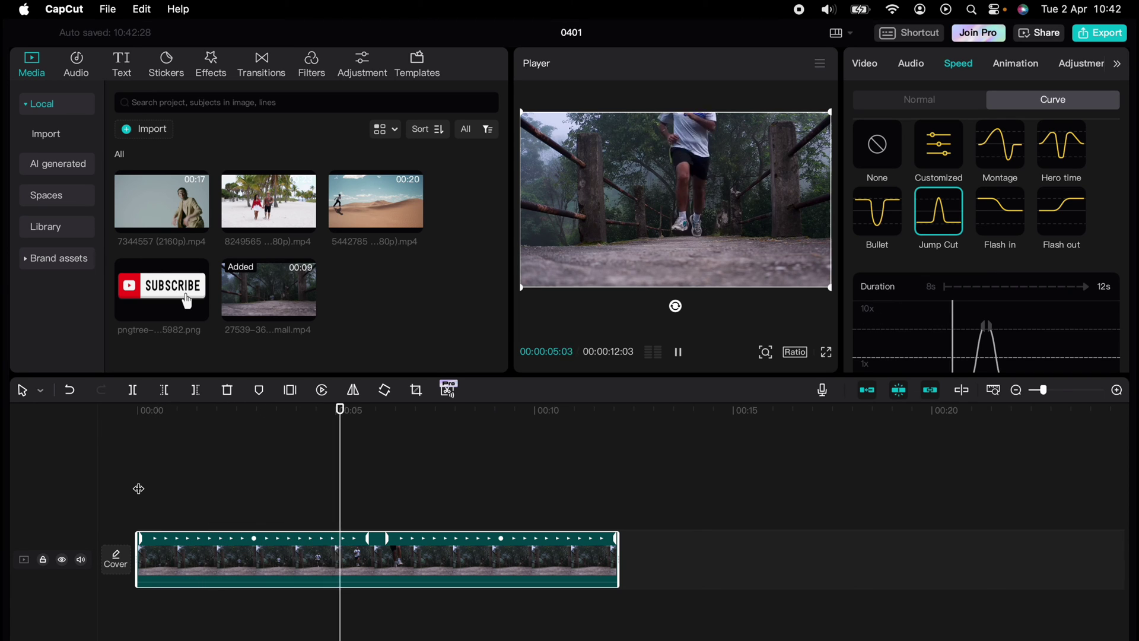
key("space")
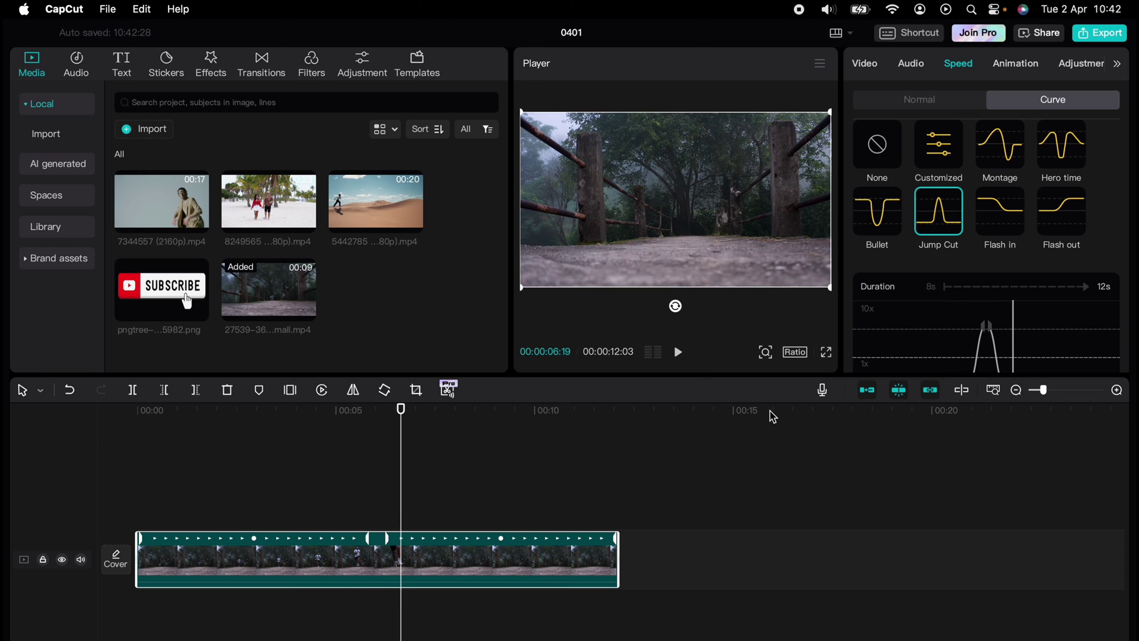
scroll(861, 312, "down", 2)
Drag the Jump Cut curve points, returning the end point to 1x, and preview from the start
left_click(854, 327)
mouse_move(855, 328)
left_mouse_down()
mouse_move(883, 328)
mouse_move(926, 267)
left_mouse_up()
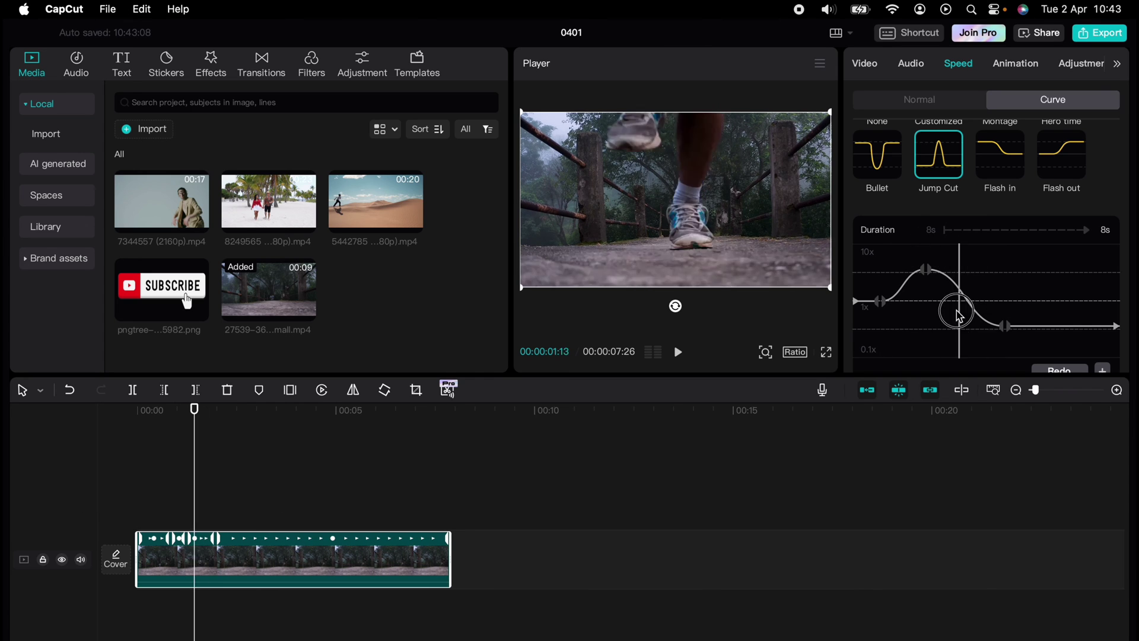
left_click_drag(1004, 326, 981, 301)
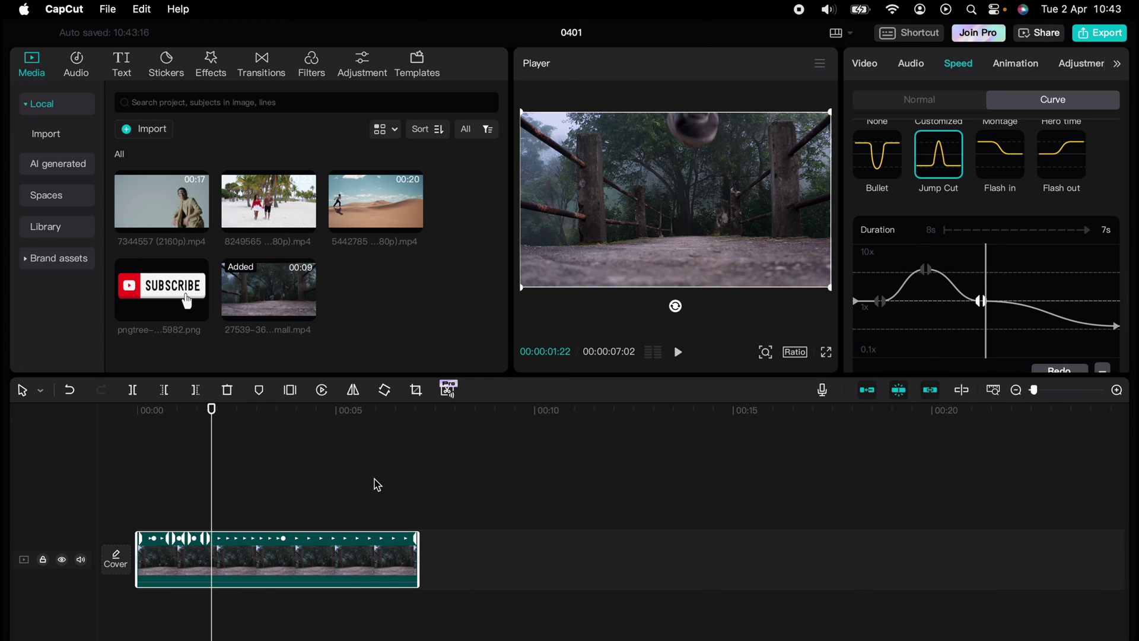
left_click_drag(211, 460, 130, 460)
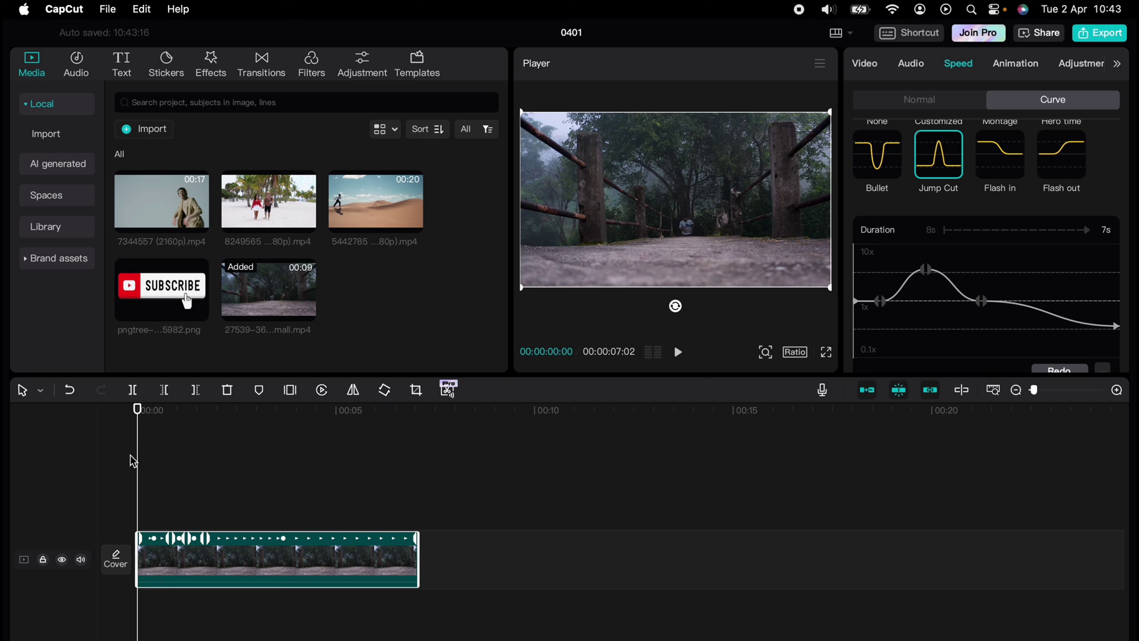
key("space")
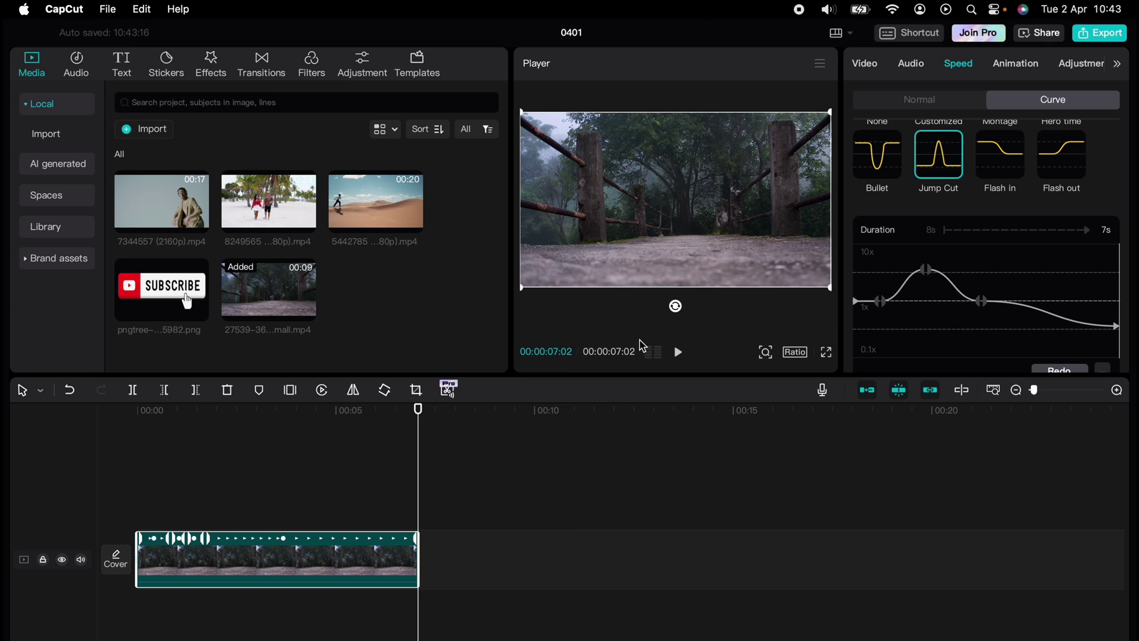
scroll(916, 290, "up", 3)
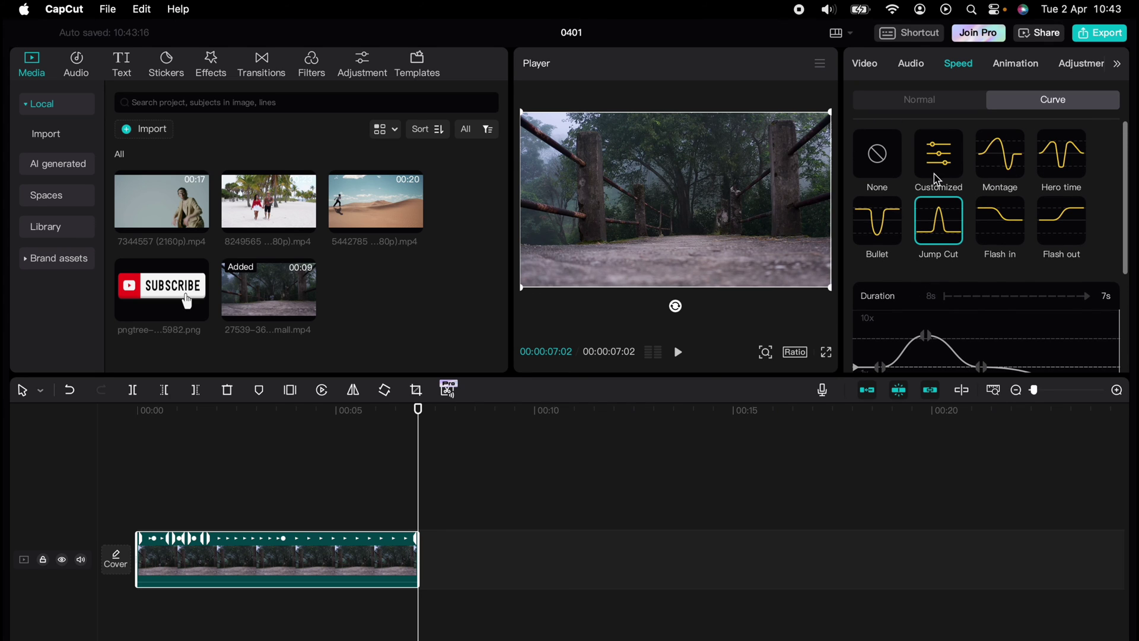
Choose the Customized curve, raise one point into a speed peak, and preview it
left_click(939, 165)
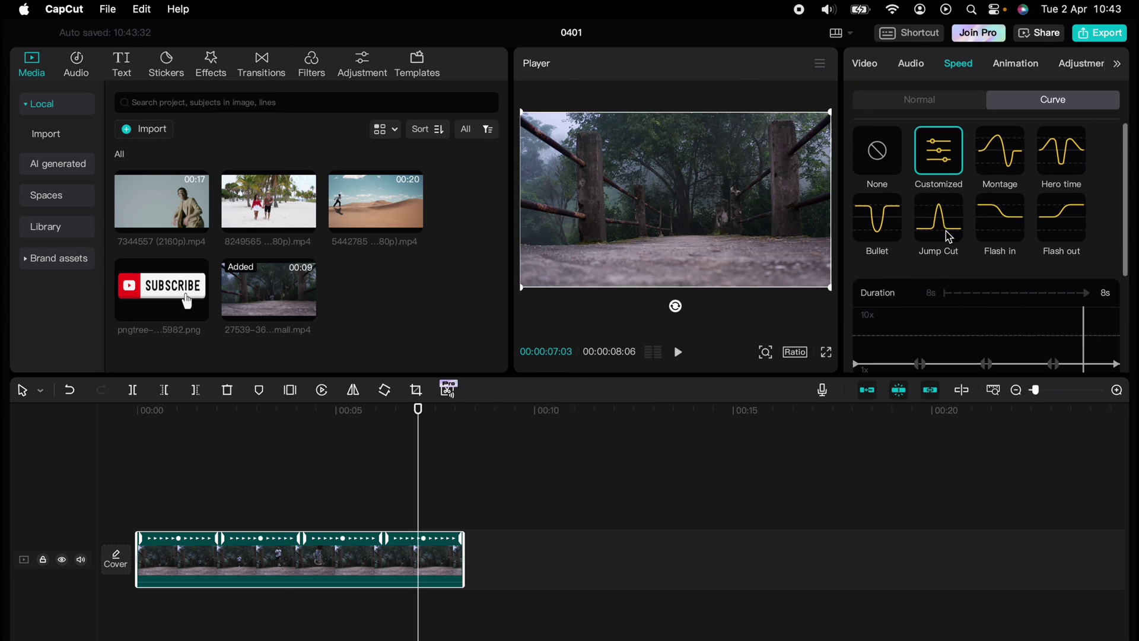
scroll(947, 240, "down", 3)
scroll(948, 243, "up", 1)
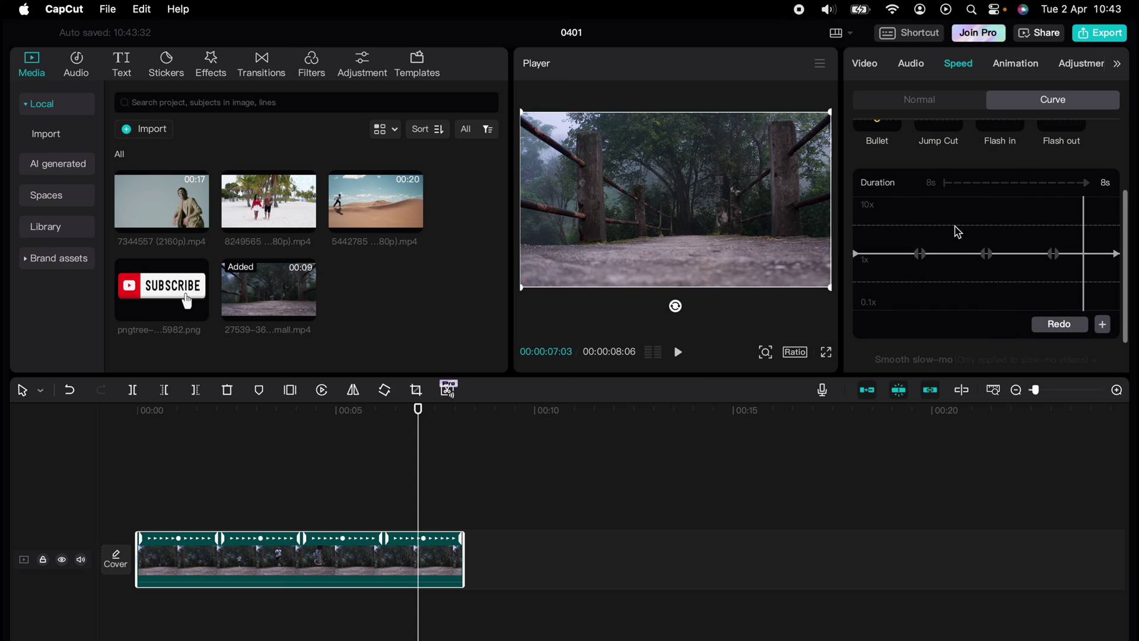
mouse_move(921, 255)
left_mouse_down()
mouse_move(921, 274)
mouse_move(927, 207)
left_mouse_up()
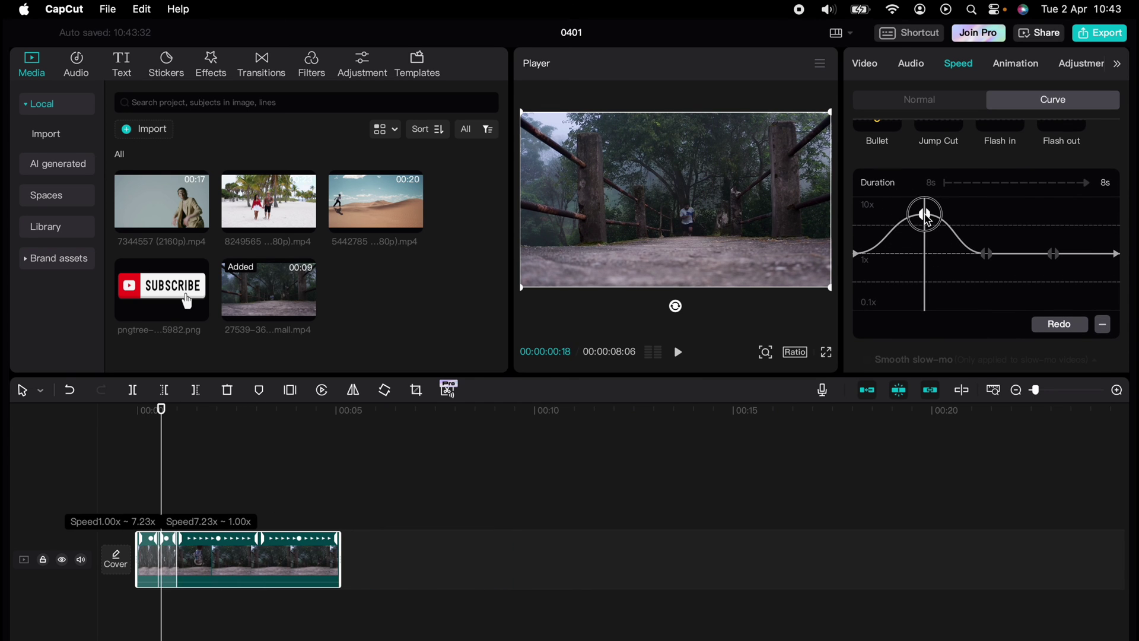
left_click(136, 476)
key("space")
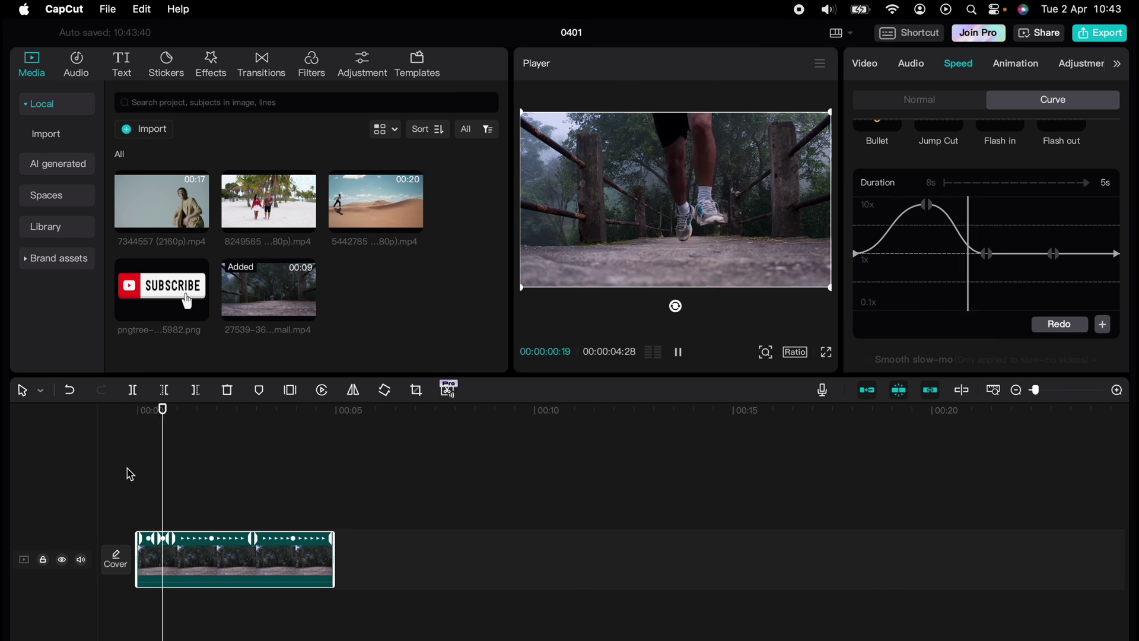
key("space")
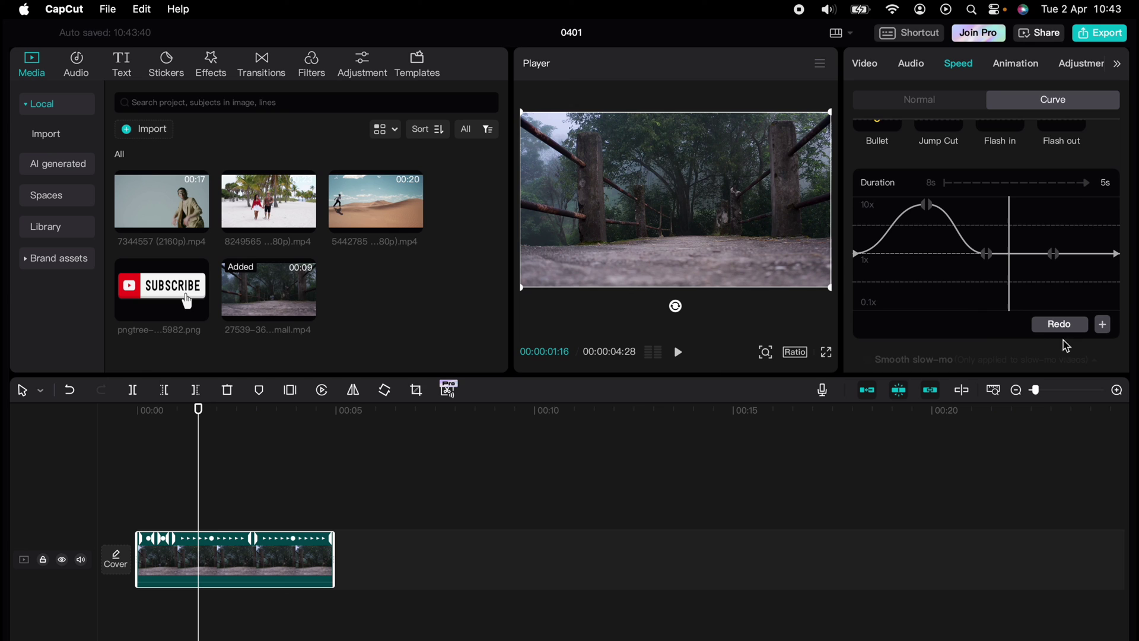
scroll(968, 293, "down", 2)
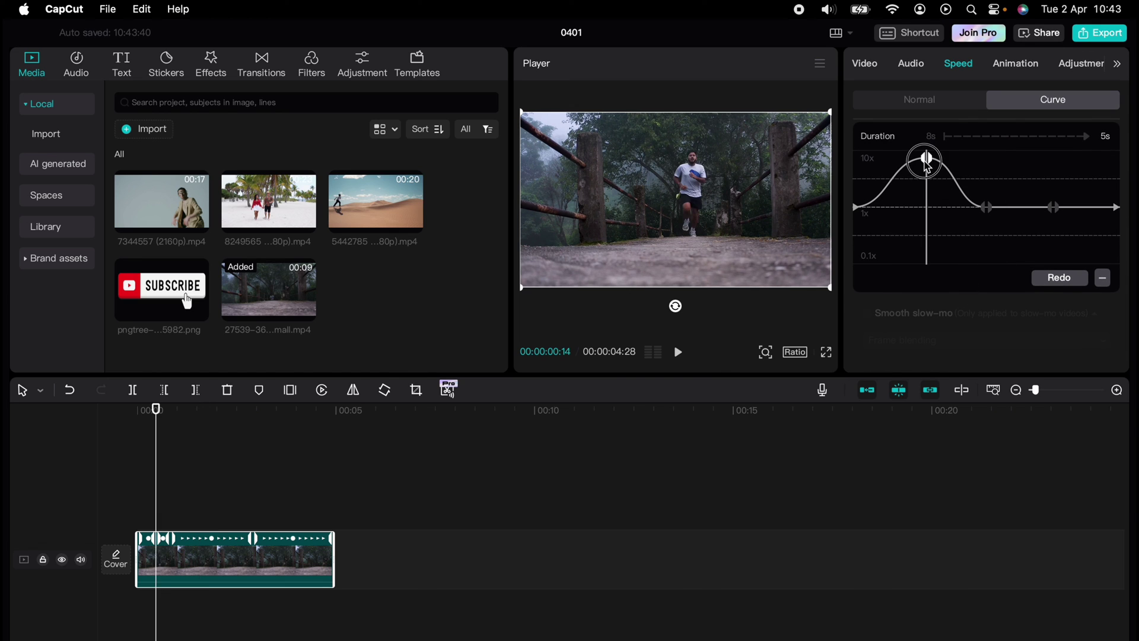
Lower the speed peak in two passes for a gentler rise, leaving the clip about 6 seconds
left_click_drag(927, 159, 929, 160)
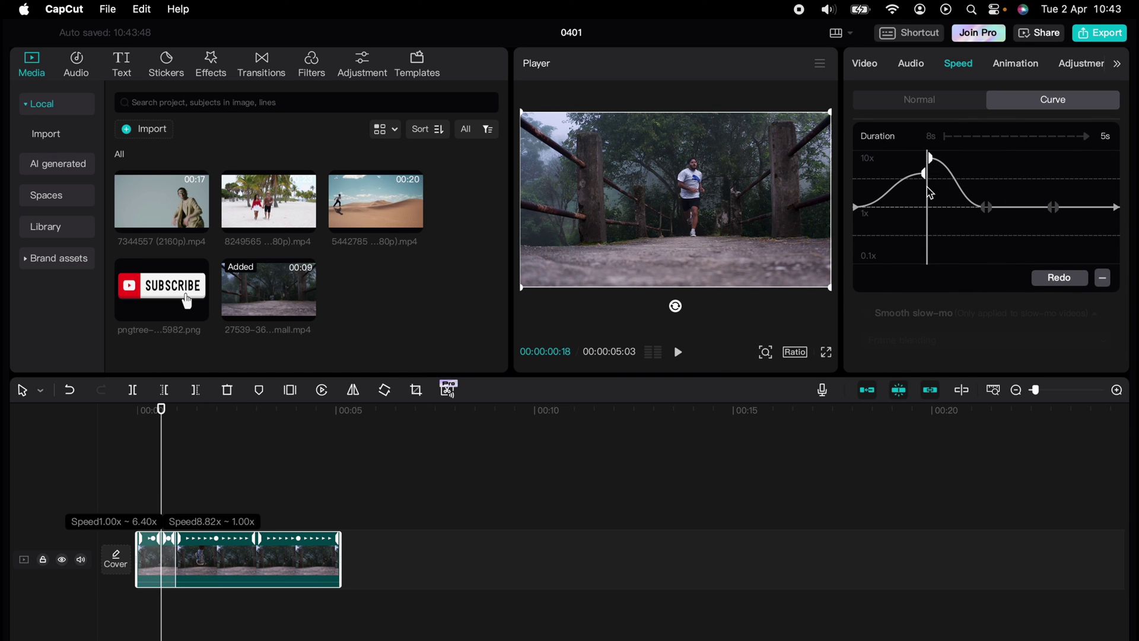
left_click_drag(928, 160, 934, 192)
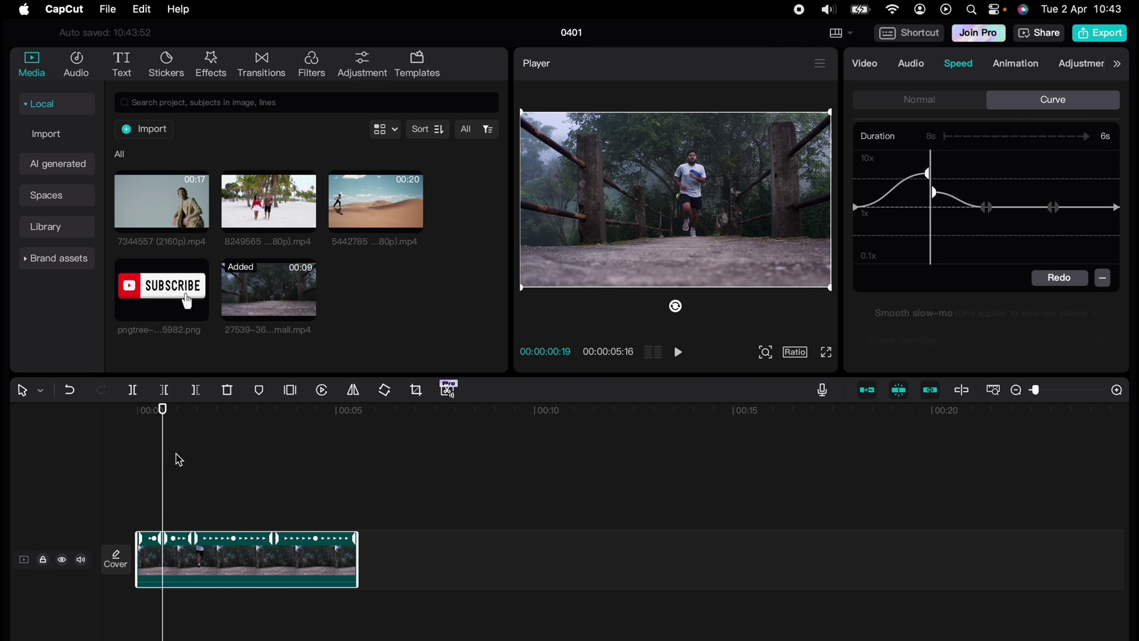
left_click(112, 448)
key("space")
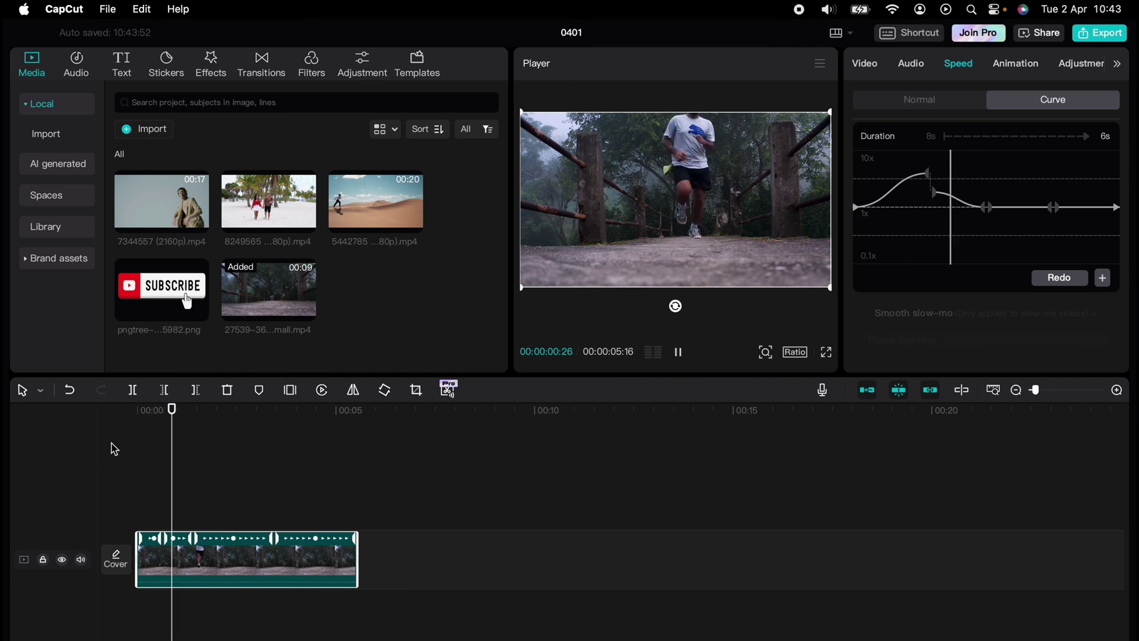
key("space")
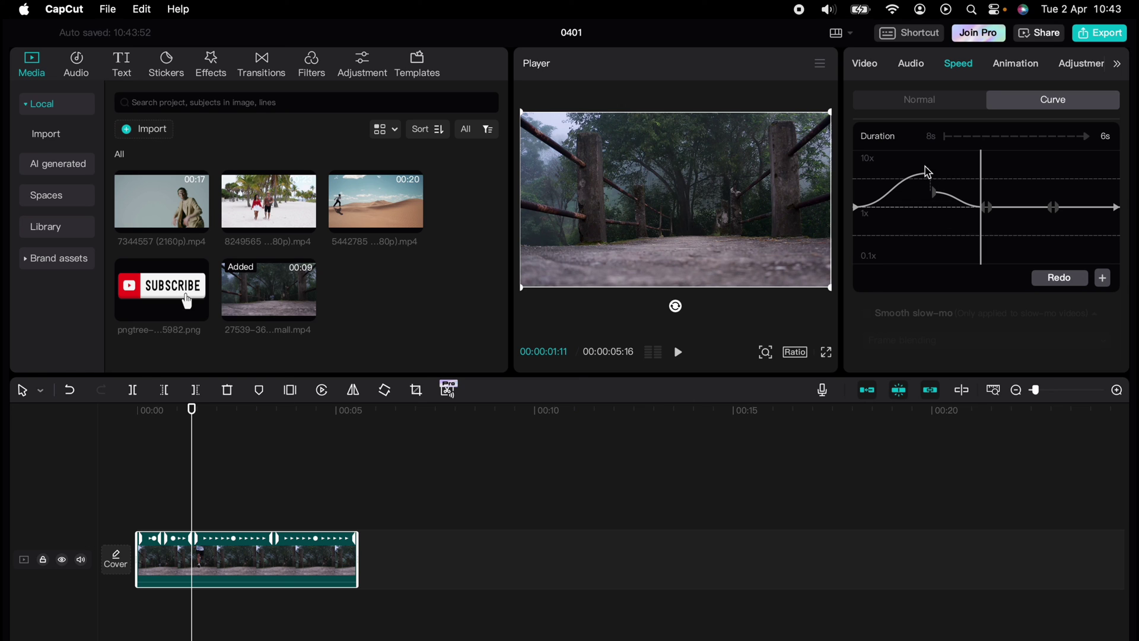
left_click_drag(929, 174, 930, 192)
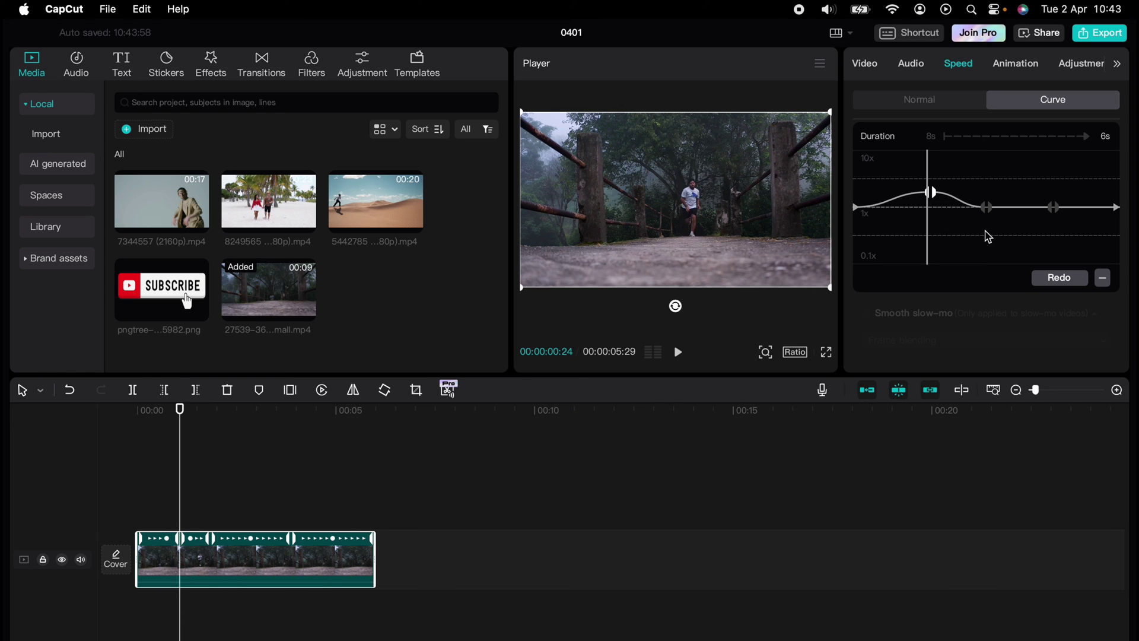